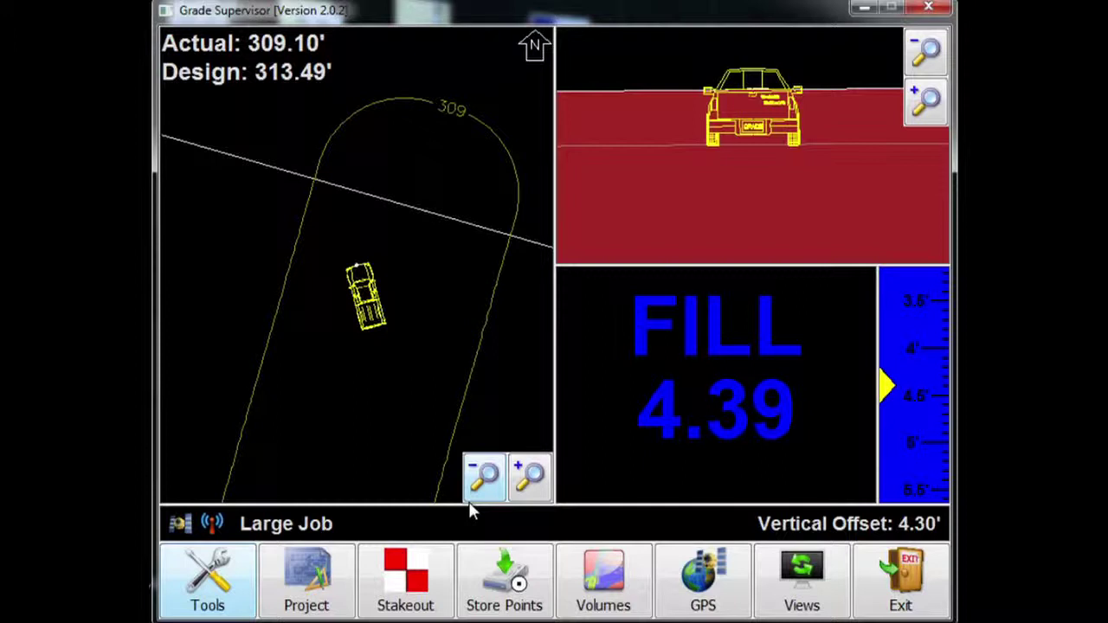
- Browse points 14 and 106 in the coordinate file list, cancel, and choose Pick From Screen
{"action": "left_click", "coordinate": [405, 576]}
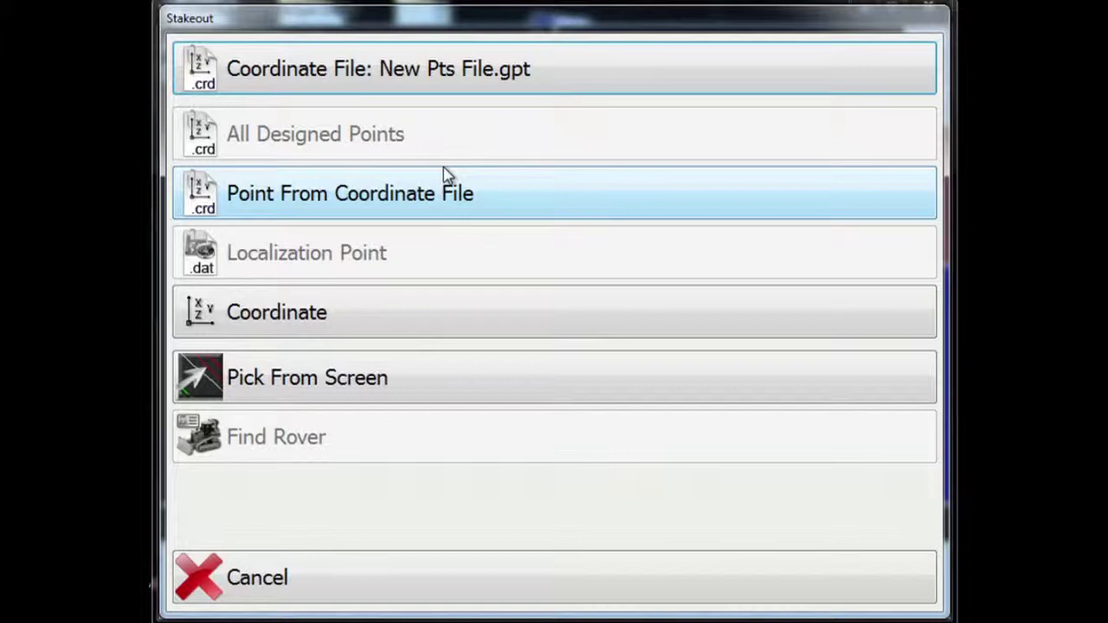
{"action": "left_click", "coordinate": [363, 202]}
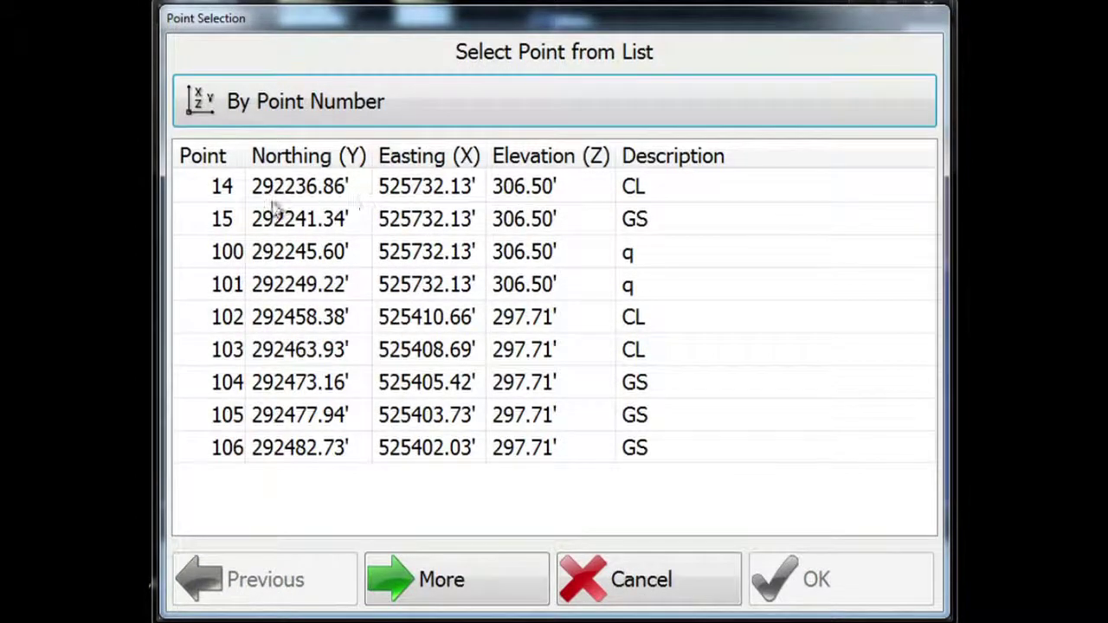
{"action": "left_click", "coordinate": [279, 190]}
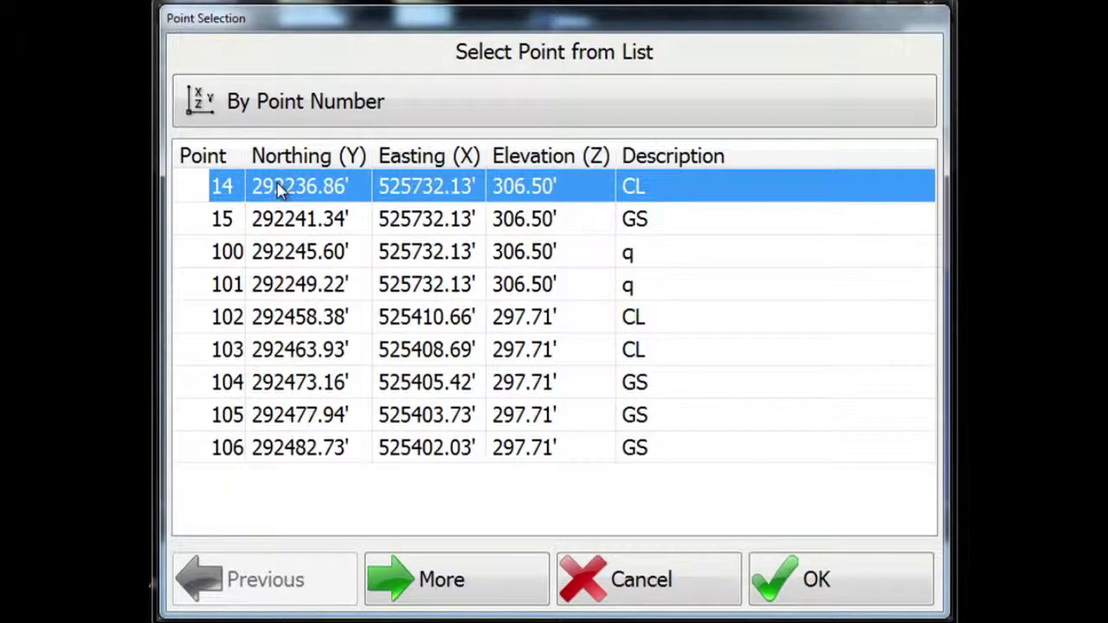
{"action": "left_click", "coordinate": [317, 449]}
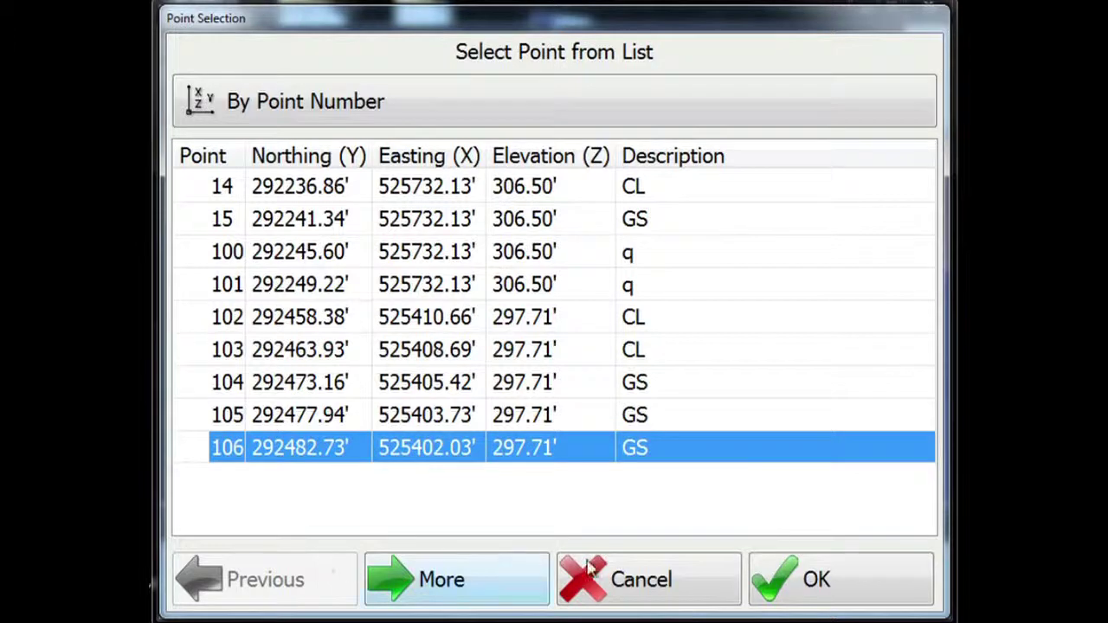
{"action": "left_click", "coordinate": [647, 577]}
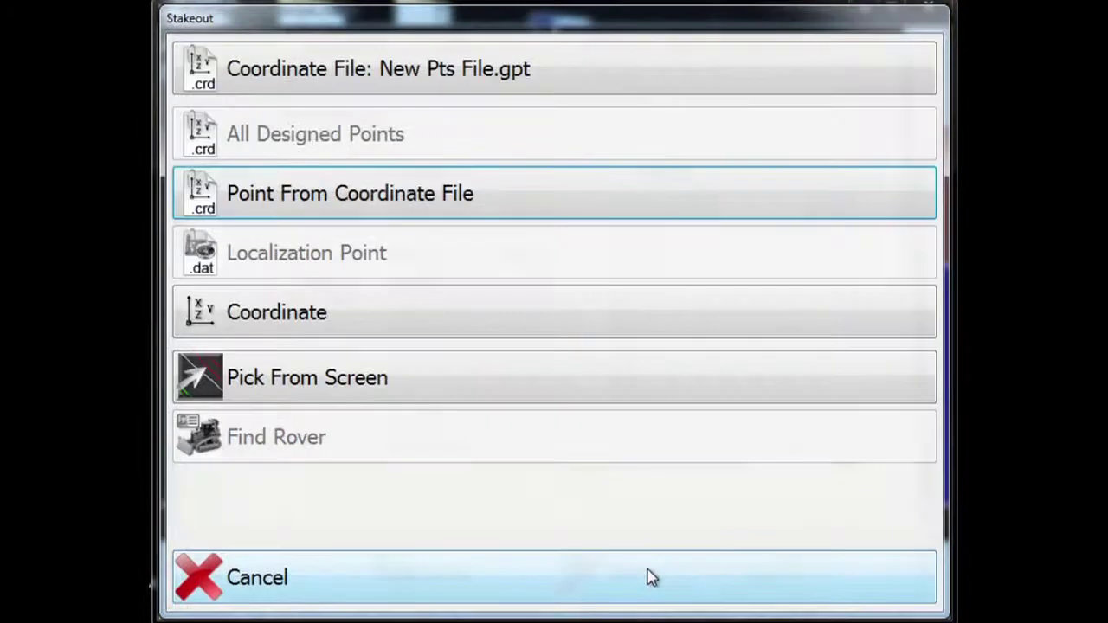
{"action": "left_click", "coordinate": [406, 386]}
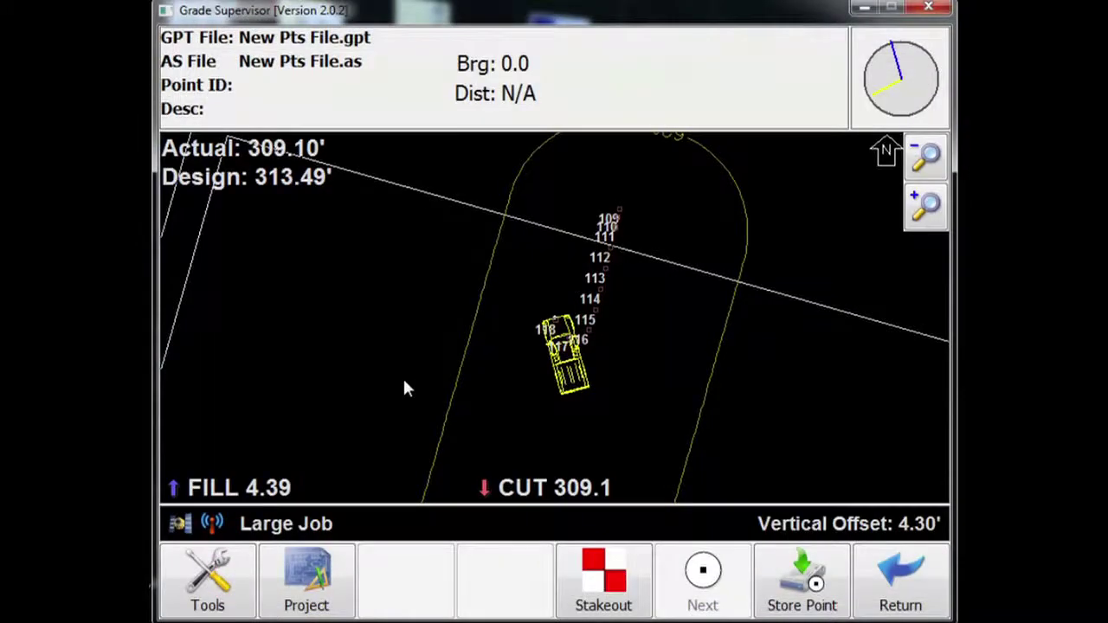
- Zoom in on points 110–118, select point 112 but decline staking, and return to the main view
{"action": "left_click", "coordinate": [934, 206]}
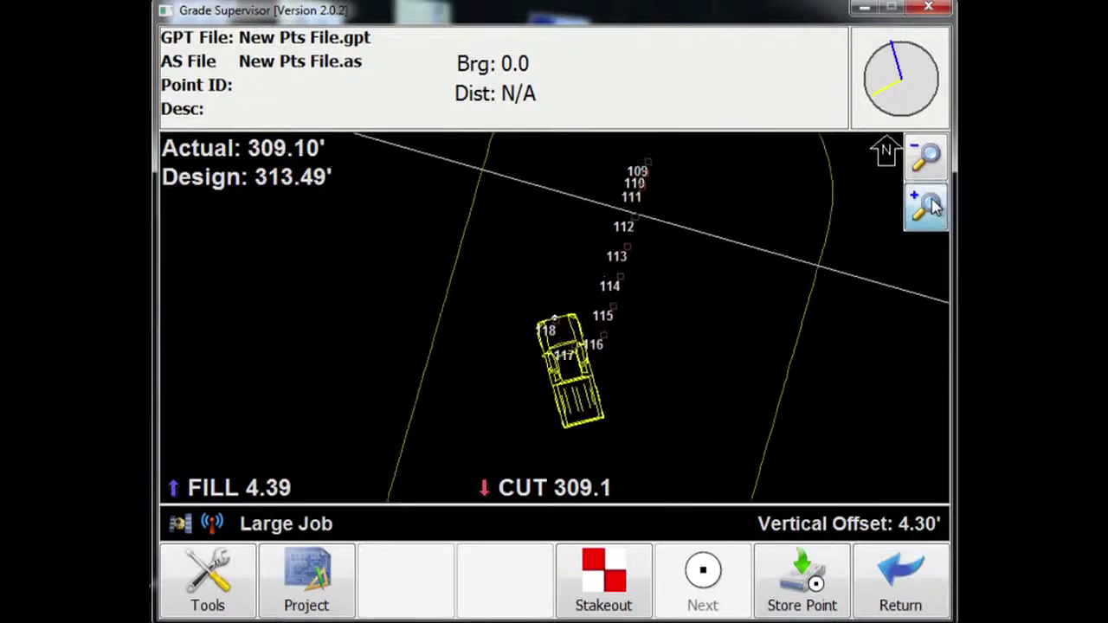
{"action": "left_click", "coordinate": [647, 196]}
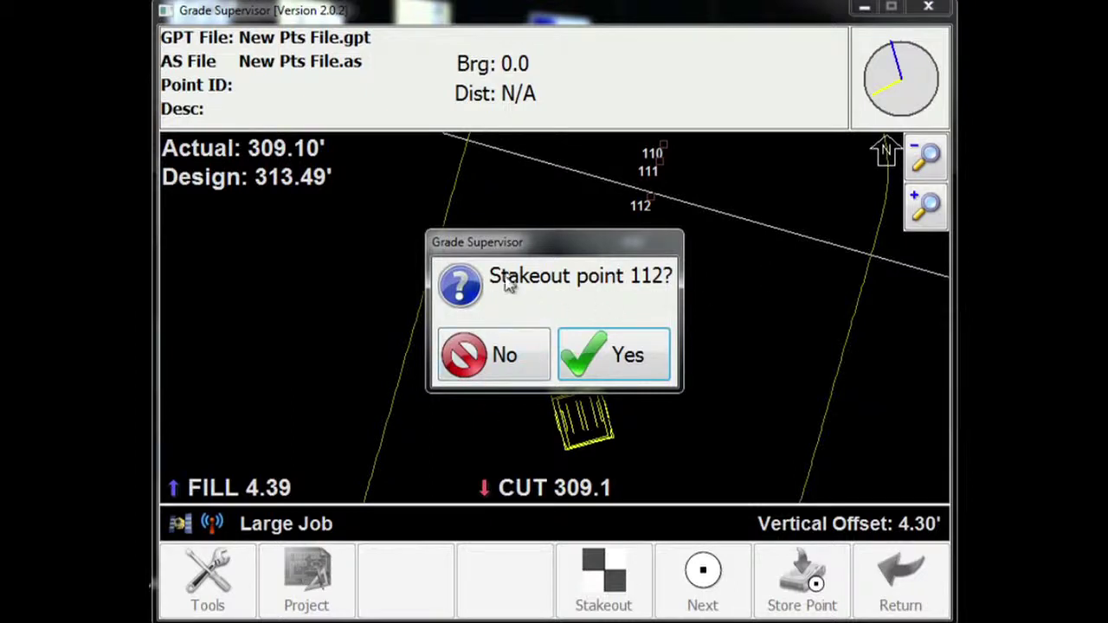
{"action": "left_click", "coordinate": [509, 355]}
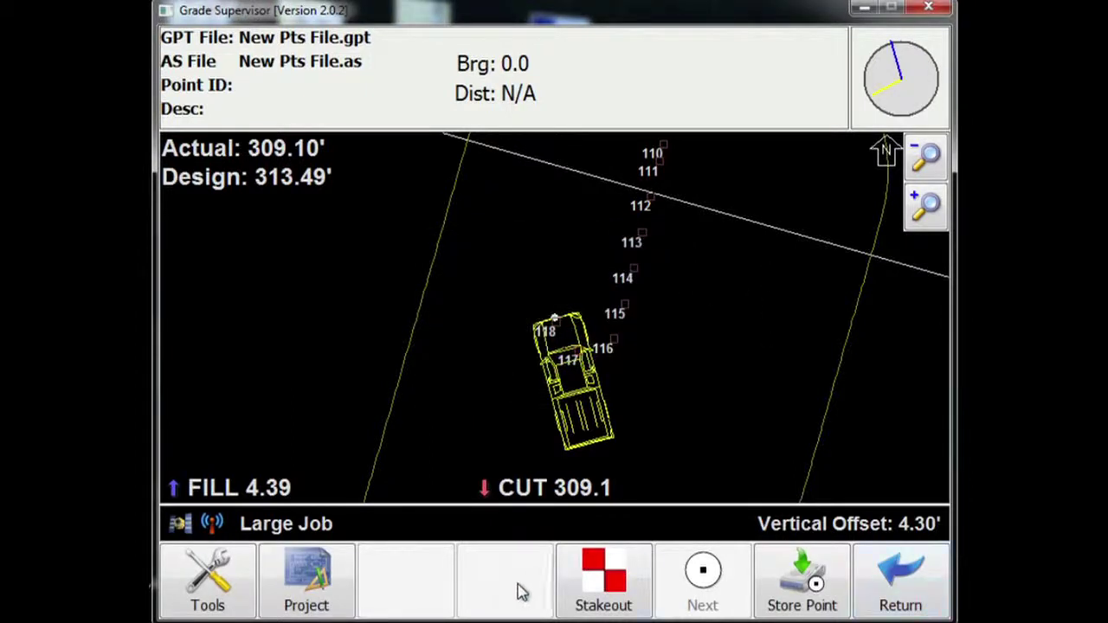
{"action": "left_click", "coordinate": [862, 599]}
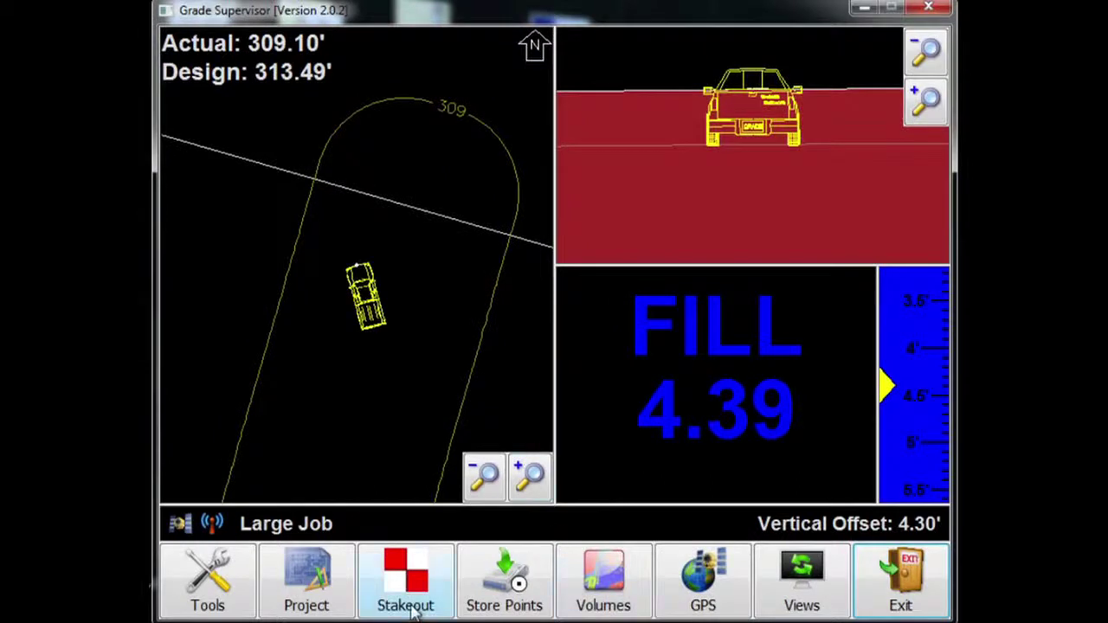
{"action": "left_click", "coordinate": [407, 606]}
- Check Coordinate entry and the file list, keep New Pts File.gpt, then choose Pick From Screen
{"action": "left_click", "coordinate": [228, 315]}
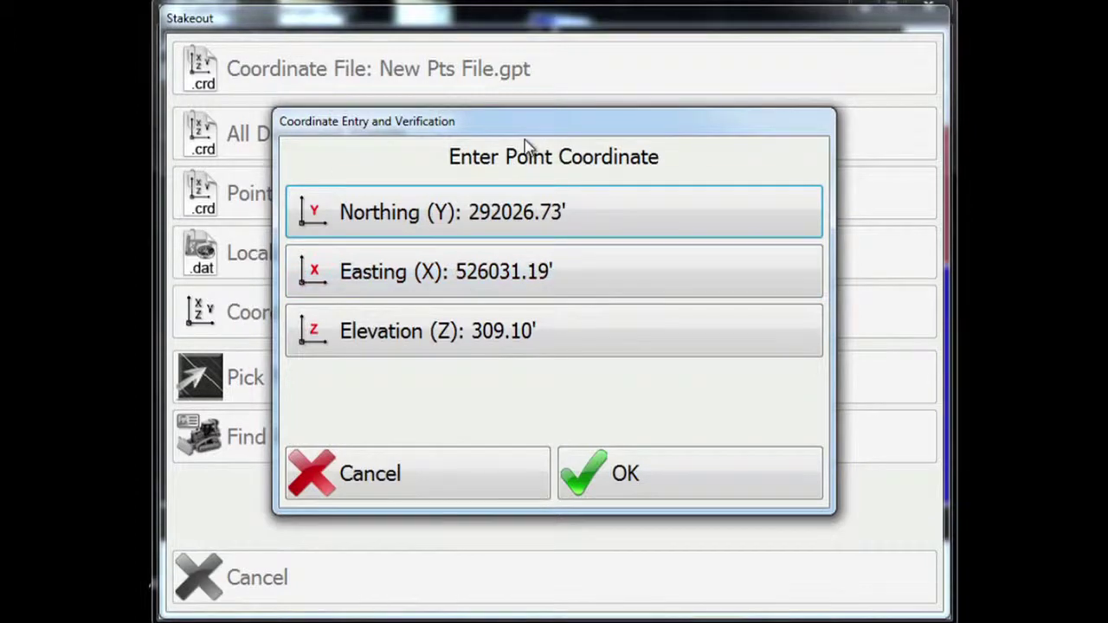
{"action": "left_click", "coordinate": [487, 497]}
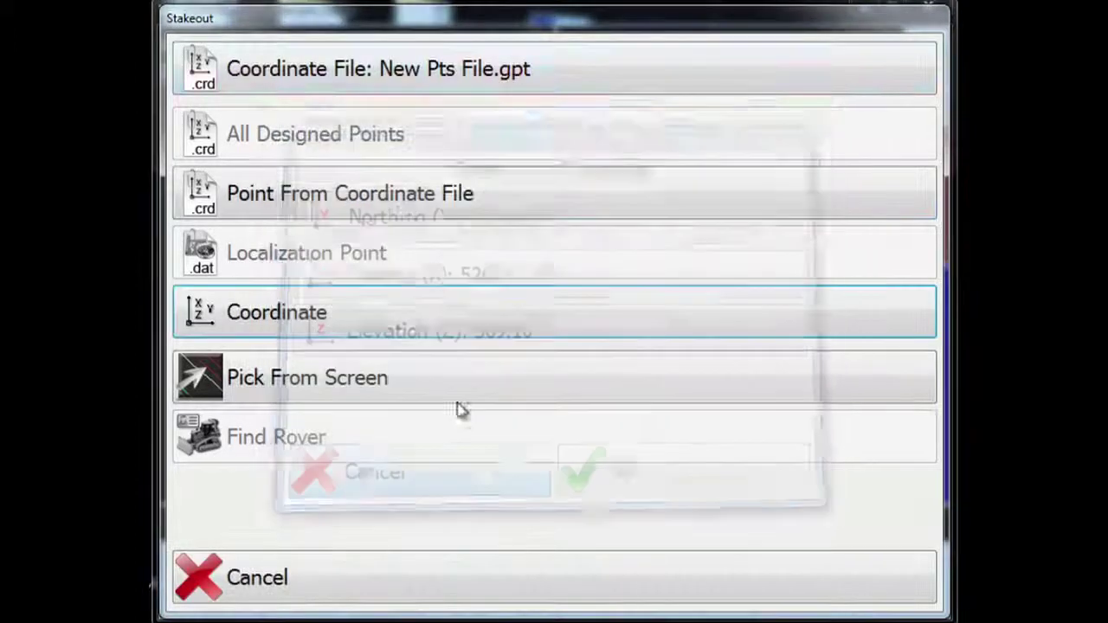
{"action": "left_click", "coordinate": [292, 69]}
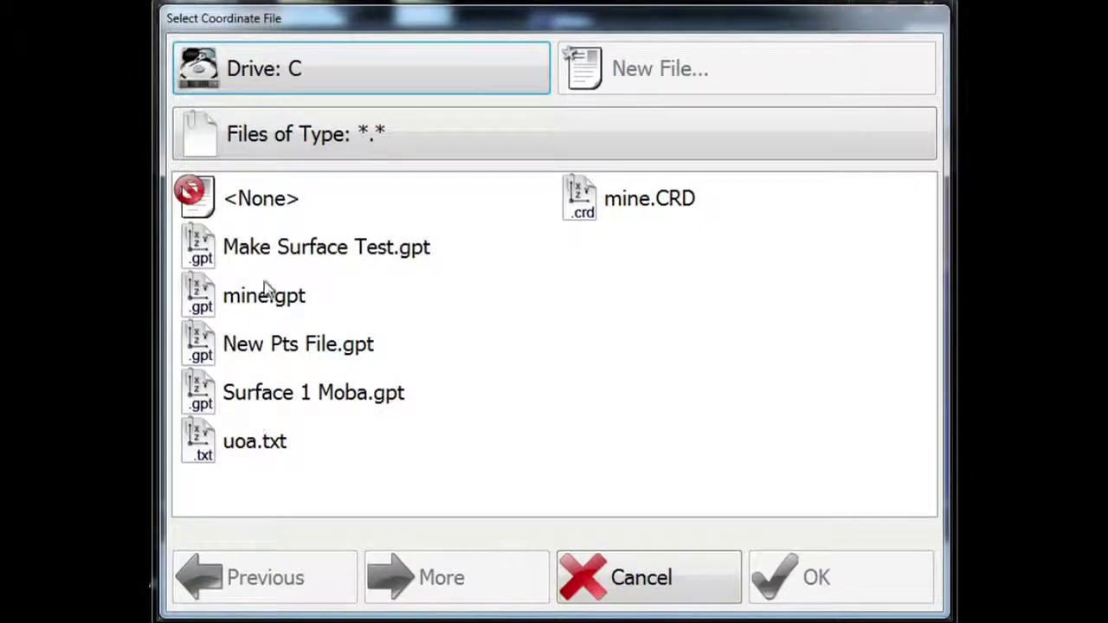
{"action": "left_click", "coordinate": [604, 569]}
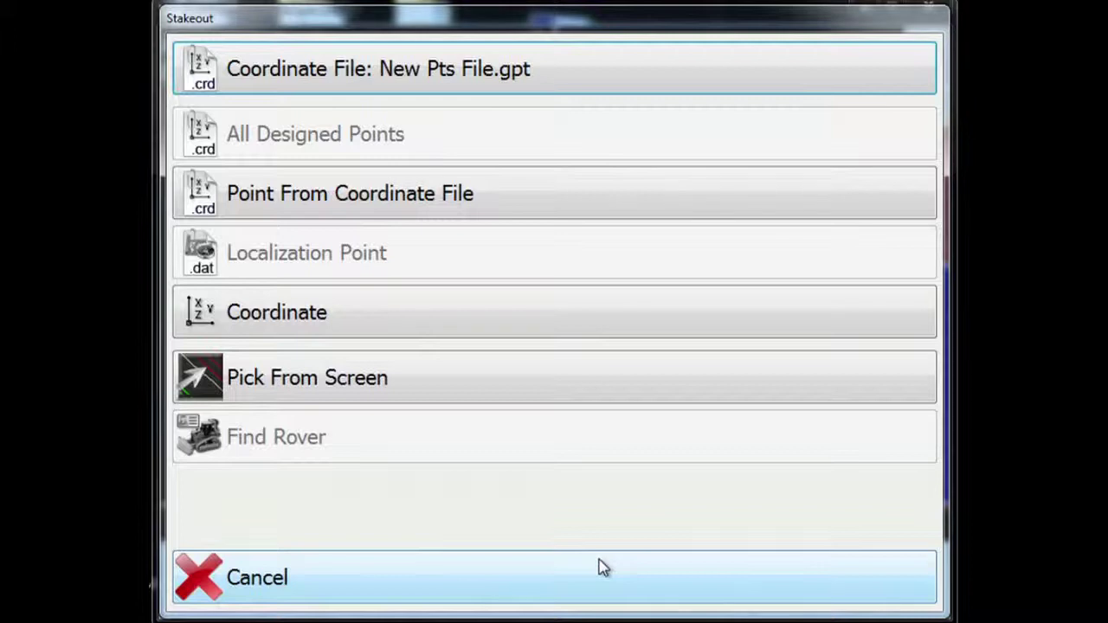
{"action": "left_click", "coordinate": [308, 394]}
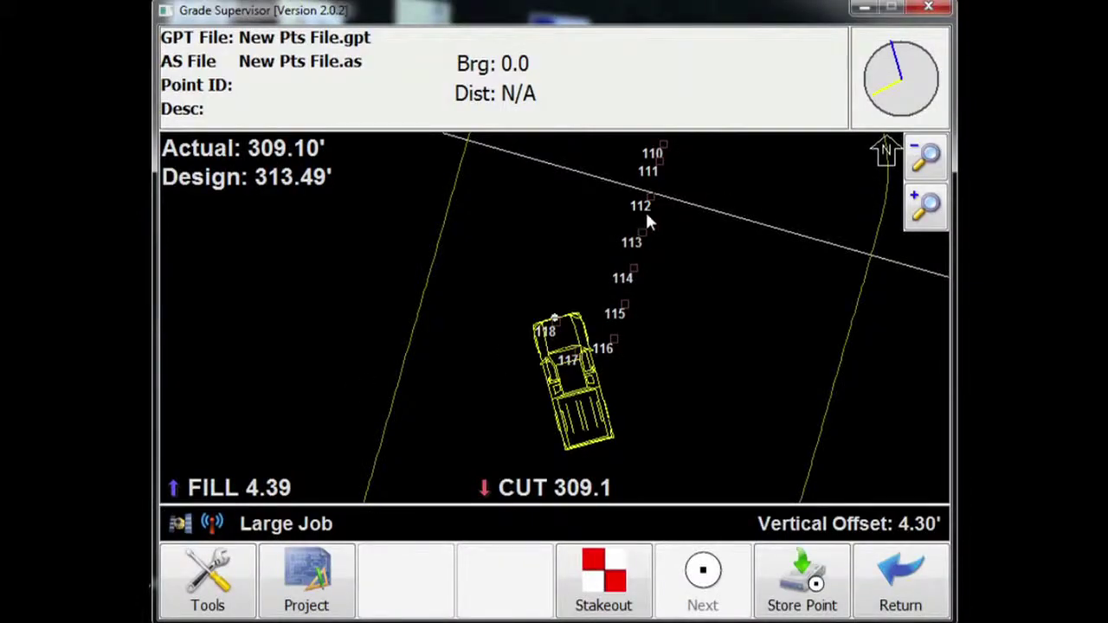
- Pick point 112 on the map and confirm staking it out
{"action": "left_click", "coordinate": [647, 199]}
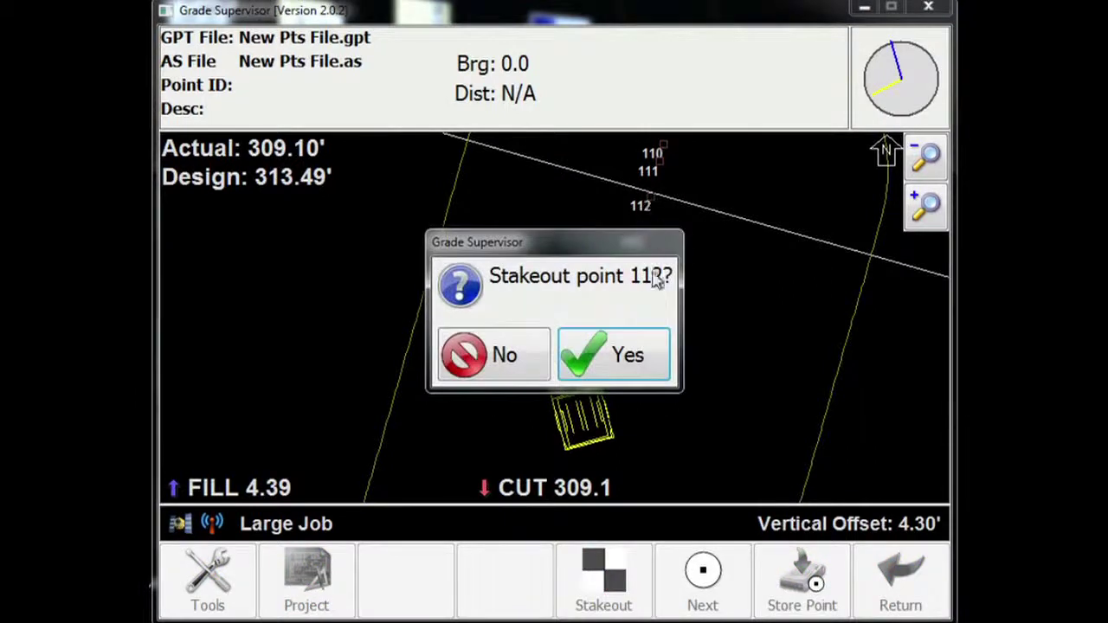
{"action": "left_click", "coordinate": [635, 359]}
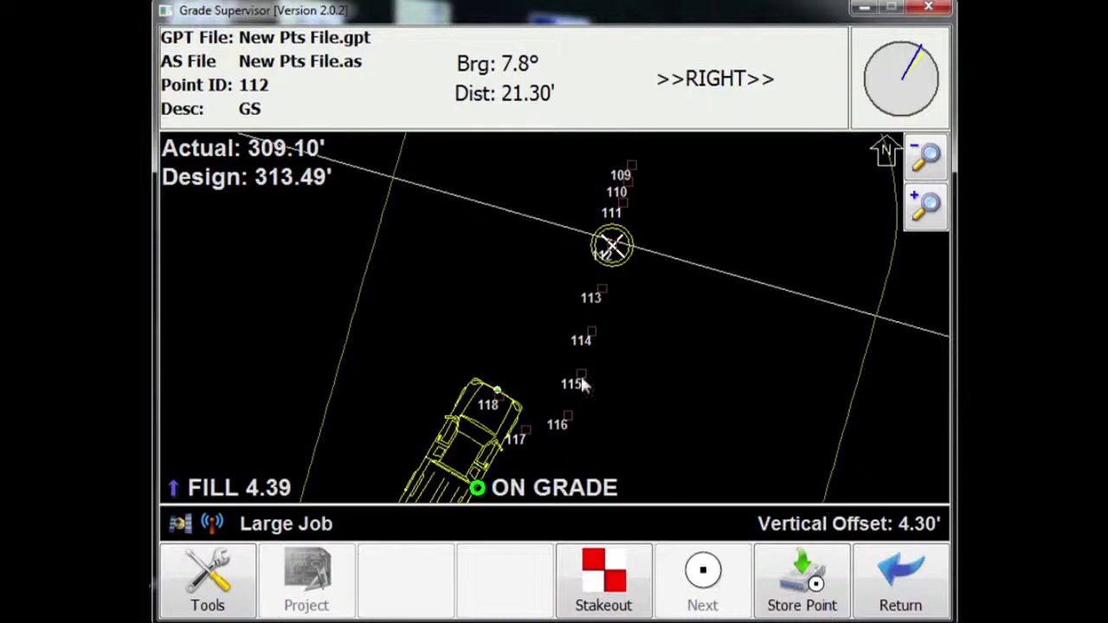
{"action": "left_click", "coordinate": [927, 157]}
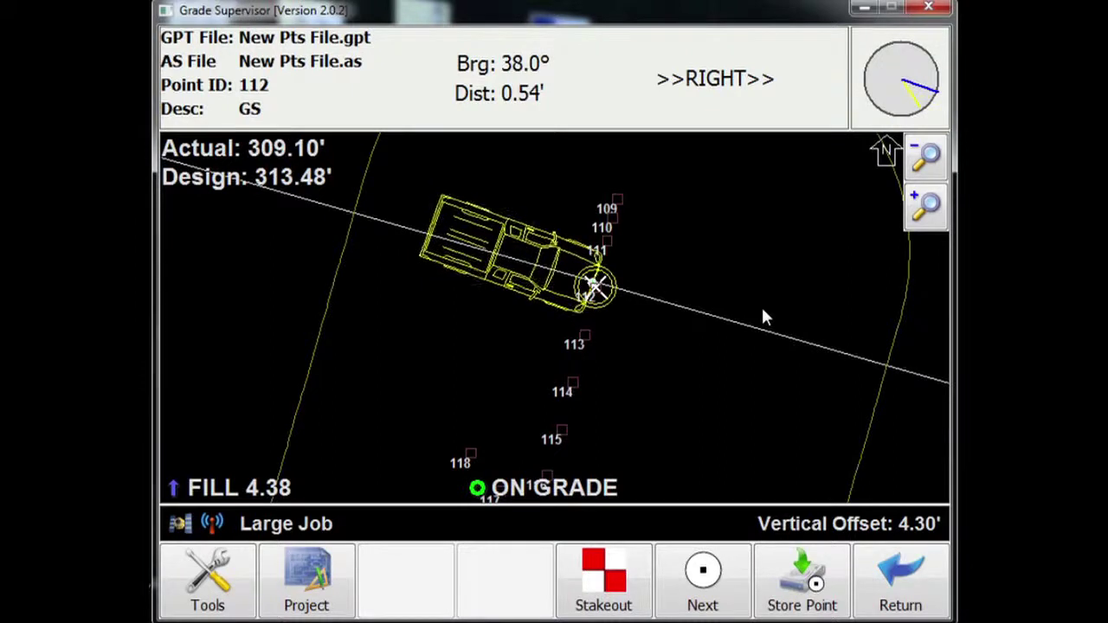
- Zoom the map while driving to within 0.36' of point 112
{"action": "left_click", "coordinate": [925, 208]}
- Zoom in closer on point 112 and bring up its As Staked Point record
{"action": "left_click", "coordinate": [929, 212]}
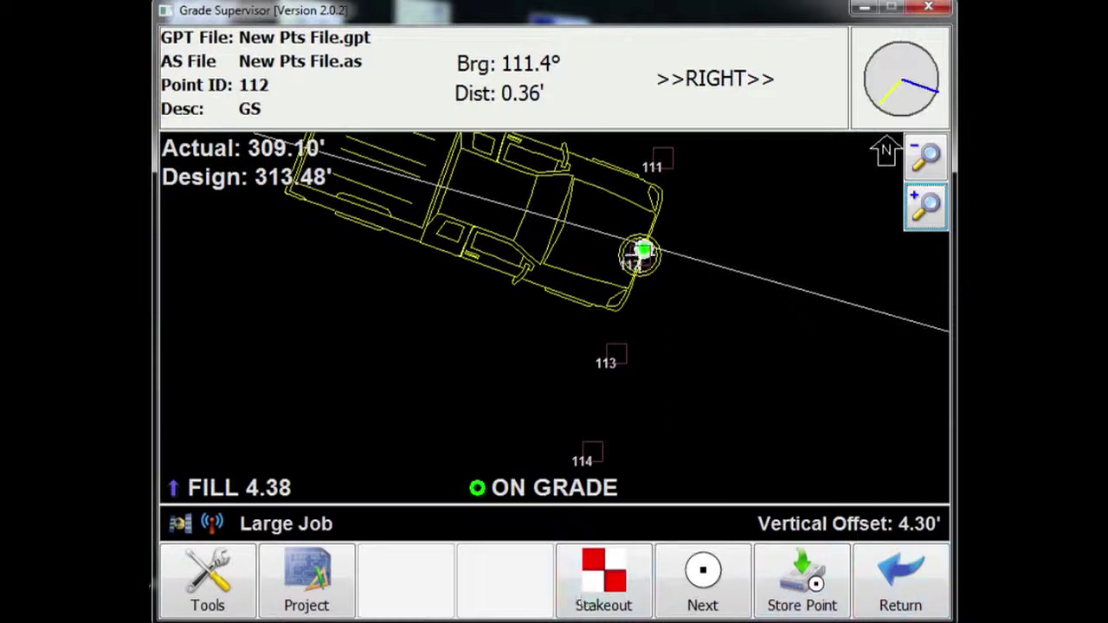
{"action": "left_click", "coordinate": [784, 585]}
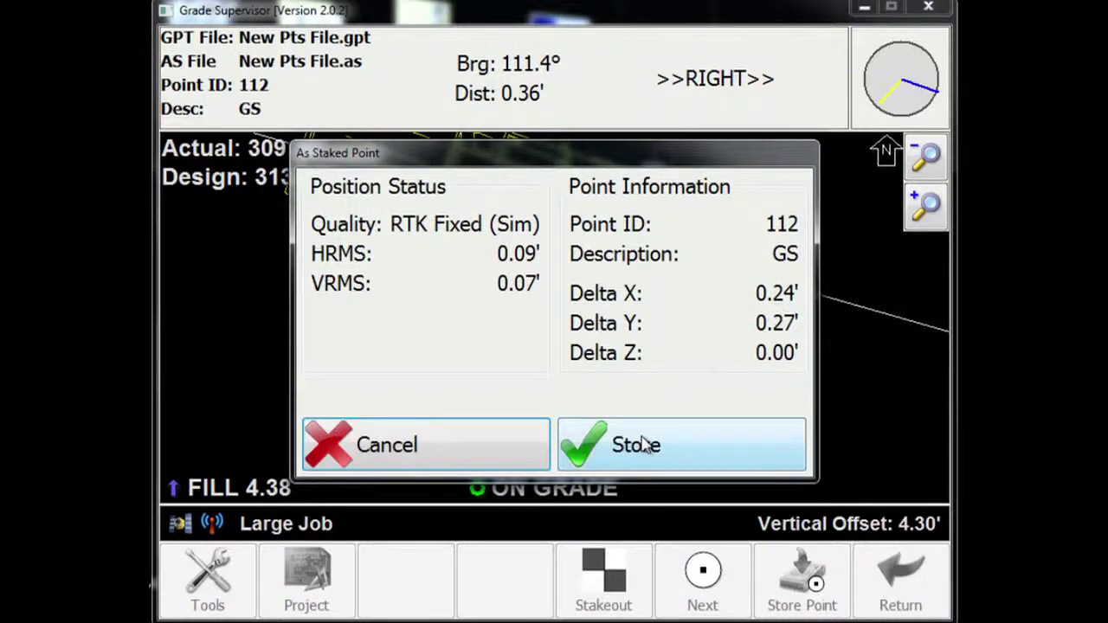
- Store point 112 as staked in New Pts File.as and acknowledge the confirmation
{"action": "left_click", "coordinate": [635, 464]}
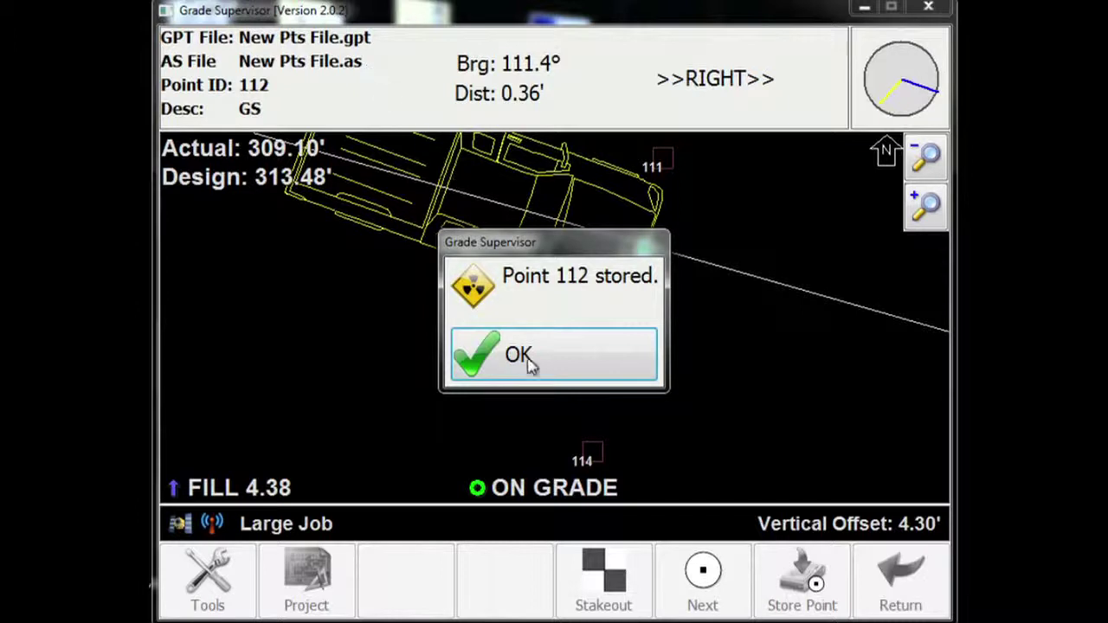
{"action": "left_click", "coordinate": [592, 374]}
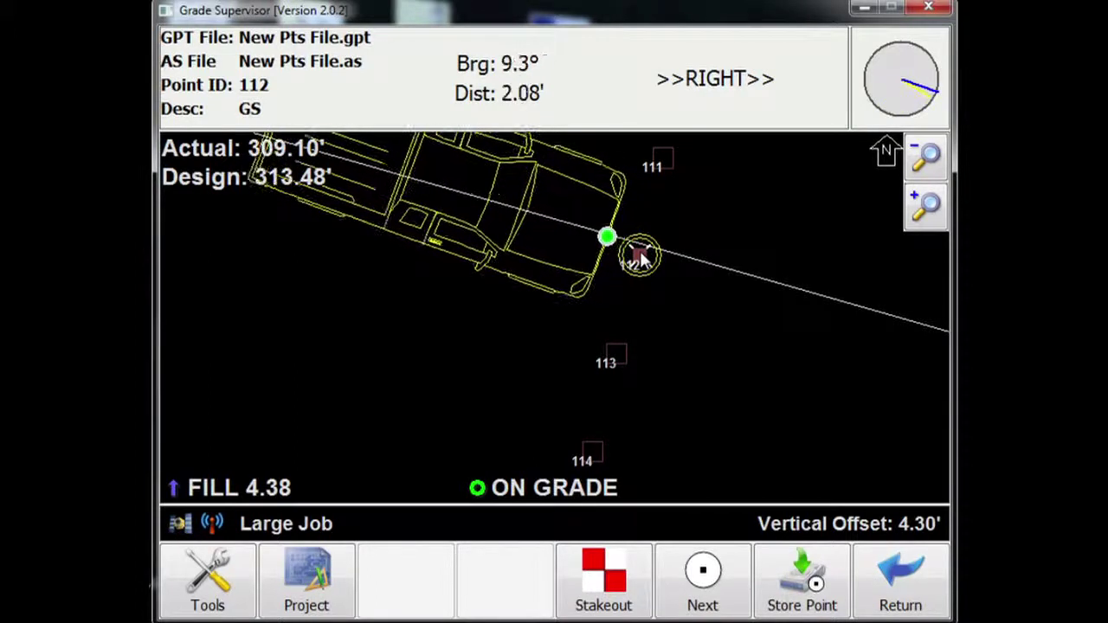
{"action": "left_click", "coordinate": [925, 206]}
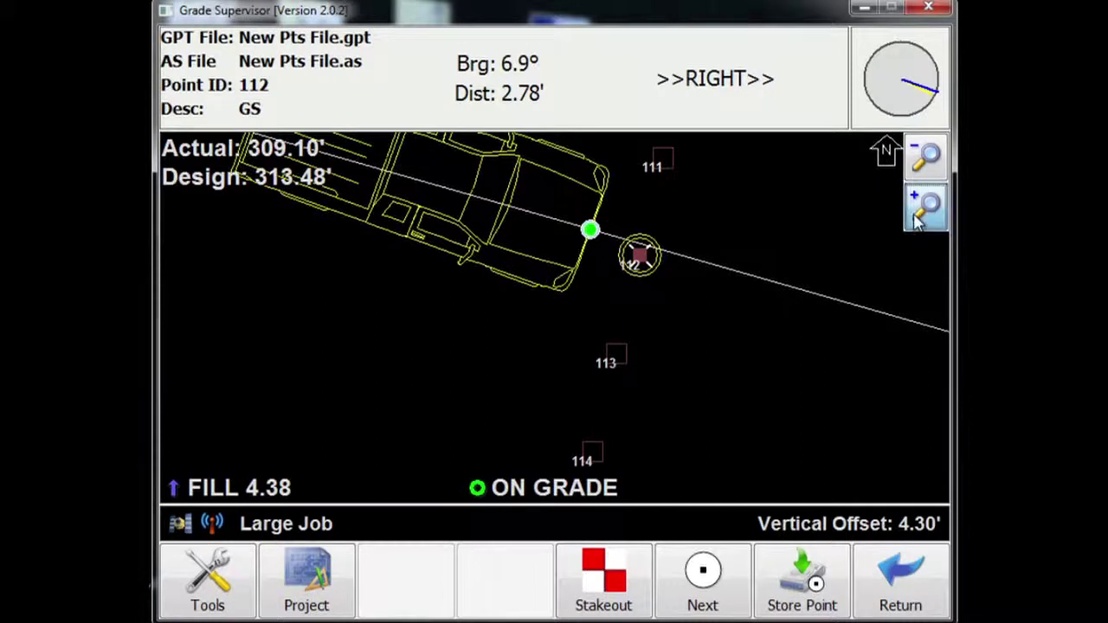
{"action": "left_click", "coordinate": [923, 208]}
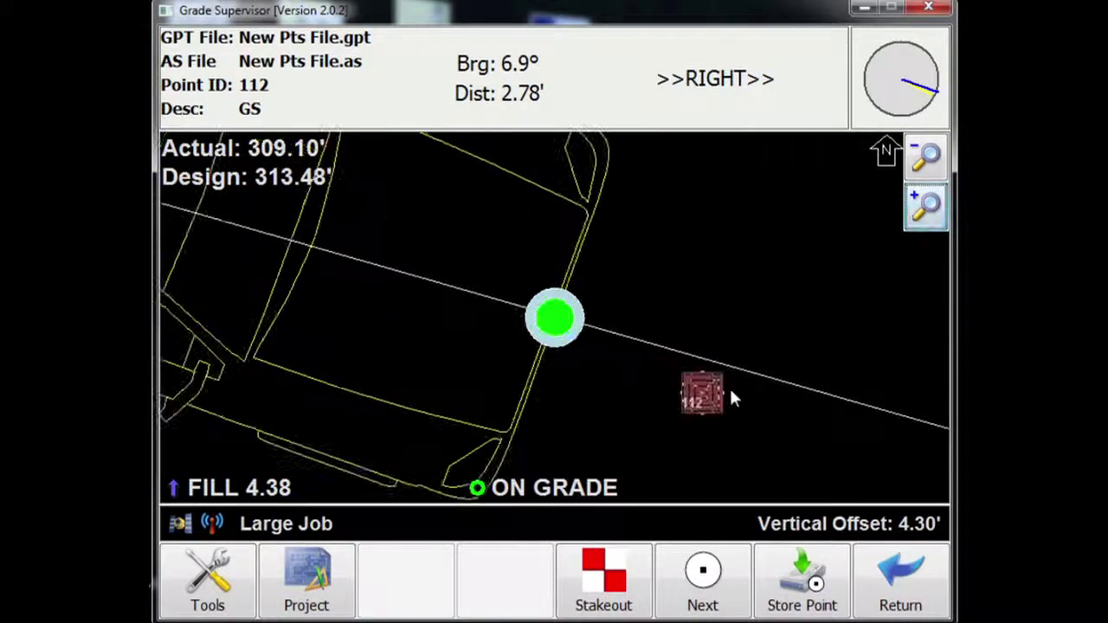
{"action": "left_click", "coordinate": [940, 156]}
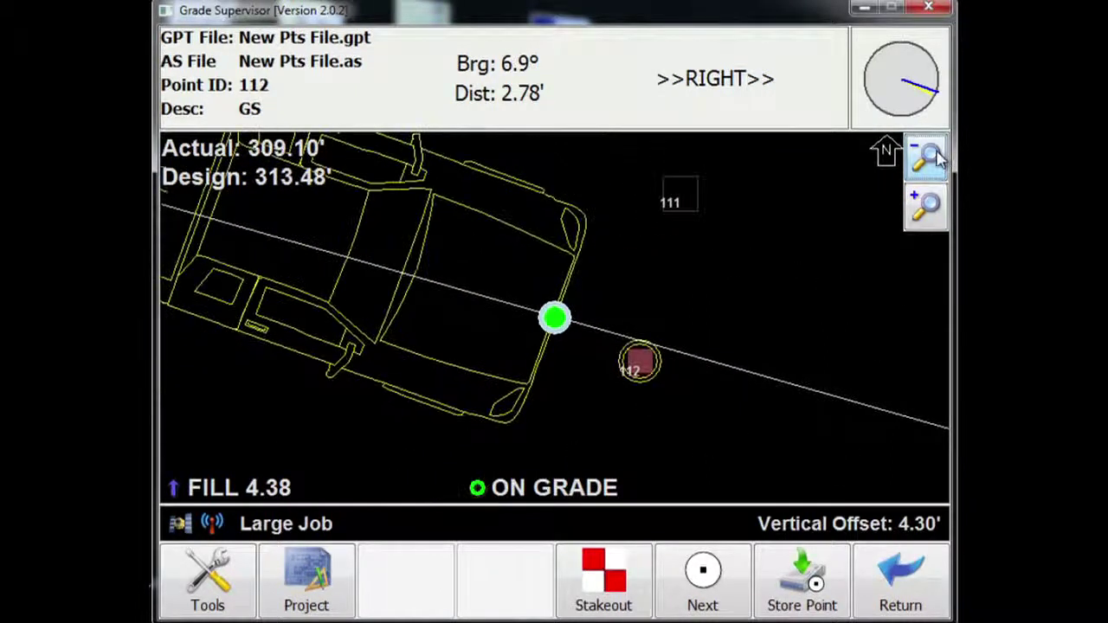
{"action": "left_click", "coordinate": [940, 156]}
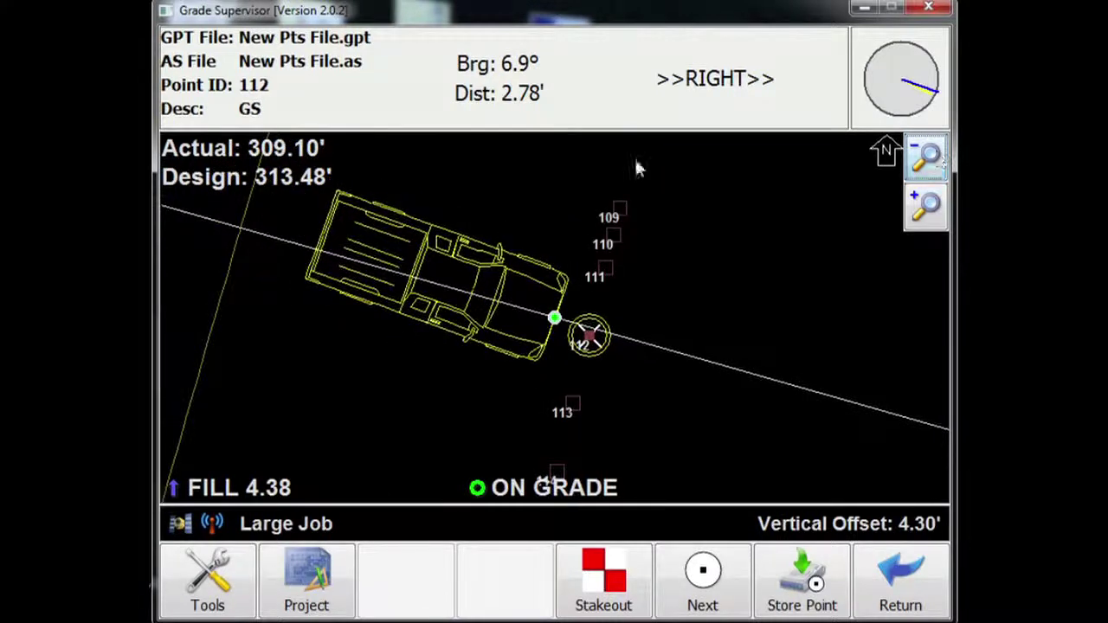
{"action": "left_click", "coordinate": [616, 211]}
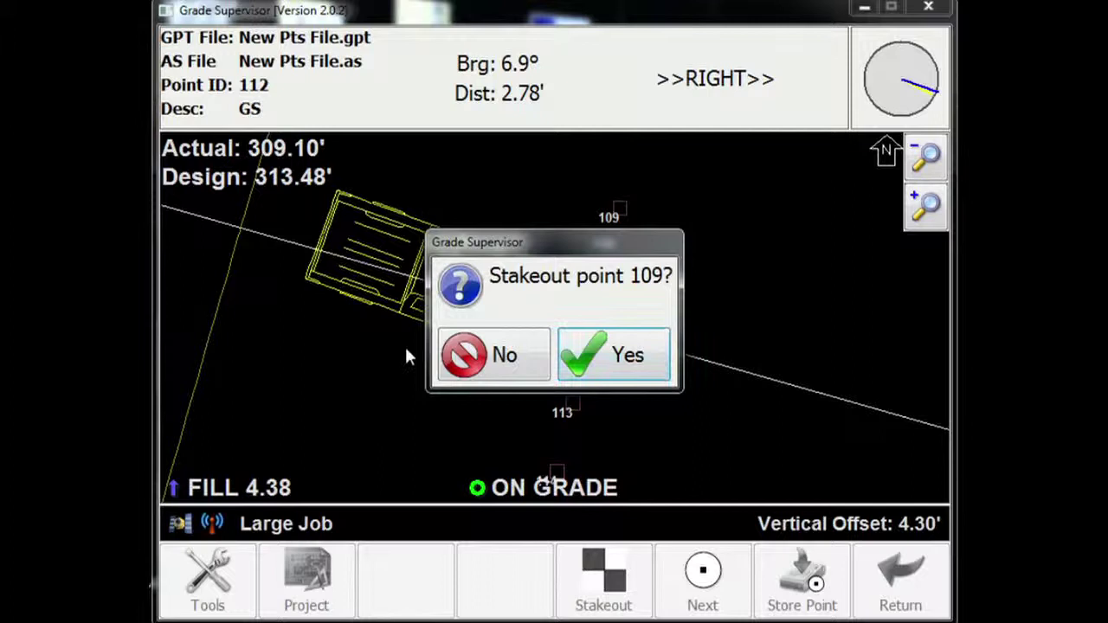
{"action": "left_click", "coordinate": [507, 368]}
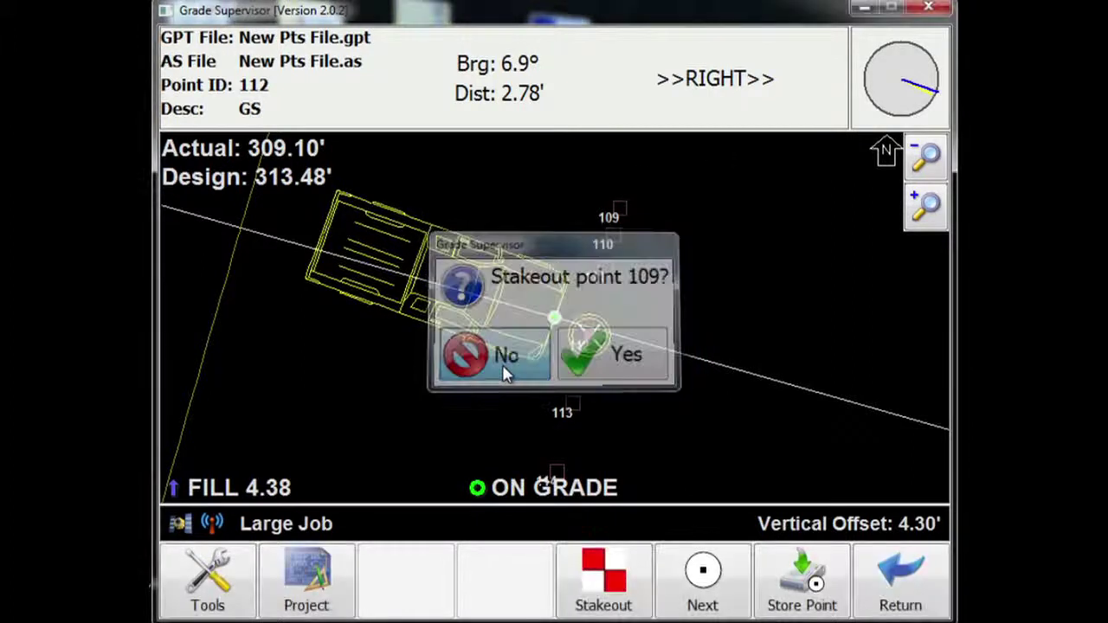
{"action": "left_click", "coordinate": [706, 594]}
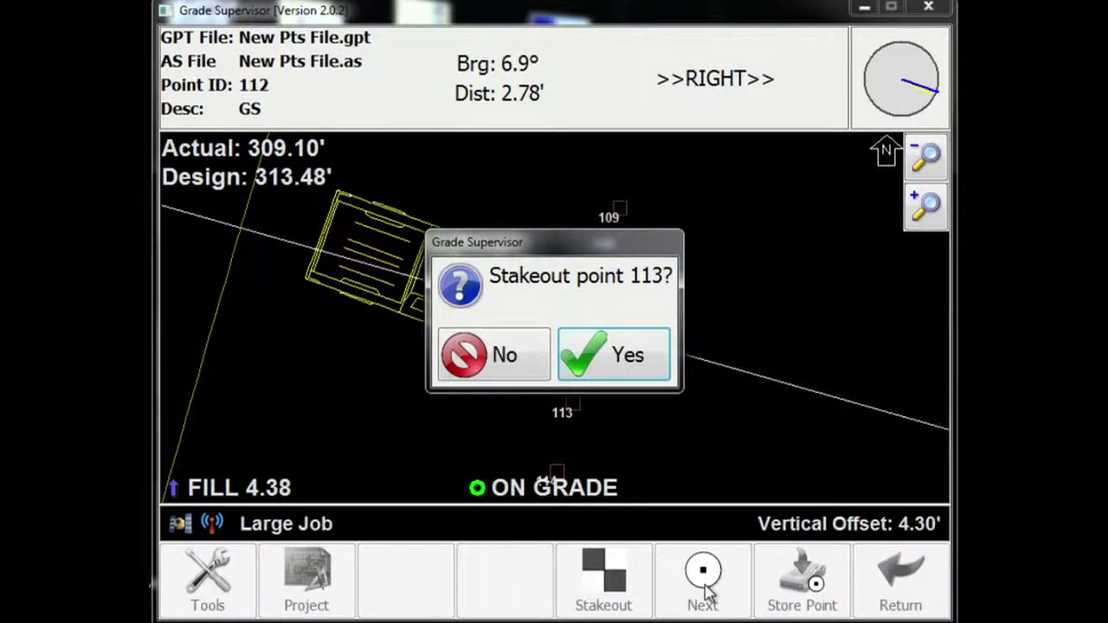
- Confirm staking out point 113 as the next point
{"action": "left_click", "coordinate": [619, 355]}
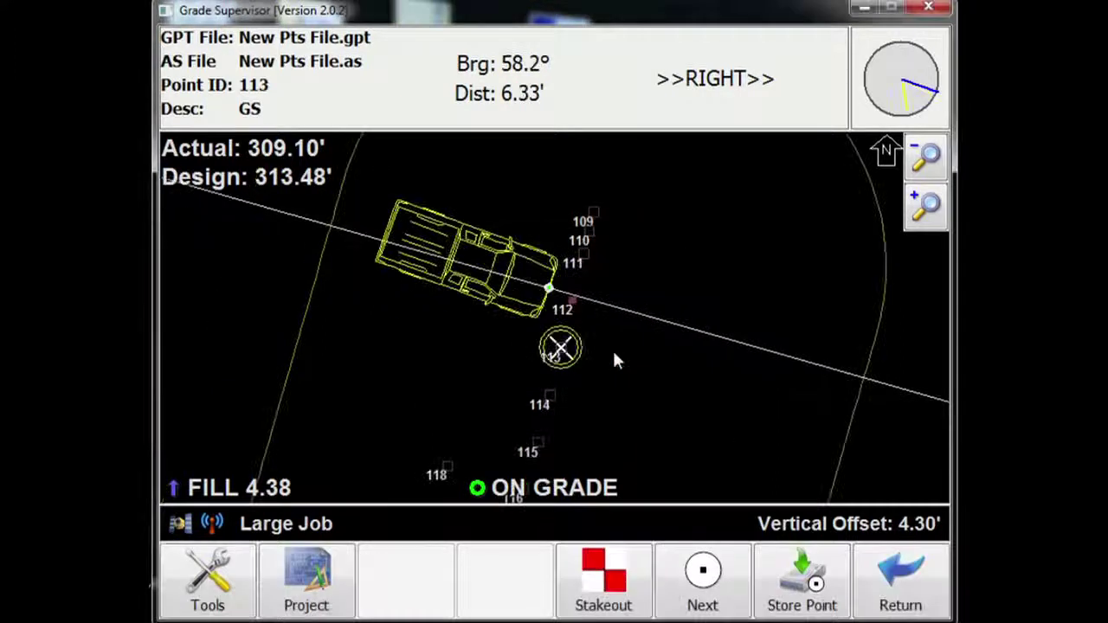